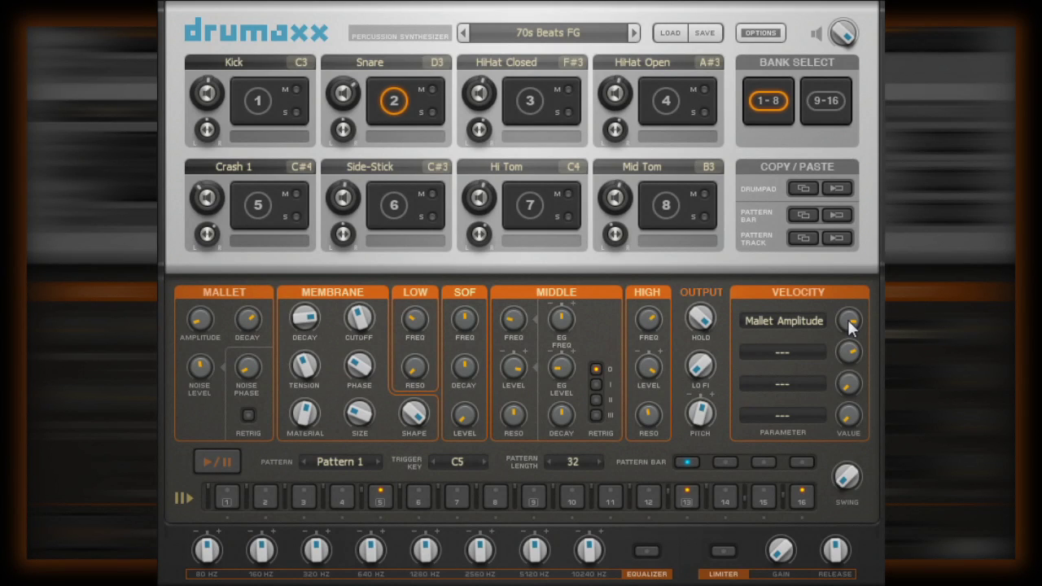
Turn the first Velocity Value knob so Mallet Amplitude responds to velocity at 50 %
{"action": "left_click_drag", "start_coordinate": [850, 325], "coordinate": [852, 385]}
Put LOW Freq in velocity slot two, raise Mallet Amplitude's amount to 85.5 %, and adjust LOW Freq
{"action": "left_click", "coordinate": [776, 353]}
{"action": "left_click", "coordinate": [773, 351]}
{"action": "mouse_move", "coordinate": [849, 320]}
{"action": "left_mouse_down"}
{"action": "mouse_move", "coordinate": [846, 253]}
{"action": "mouse_move", "coordinate": [848, 317]}
{"action": "left_mouse_up"}
{"action": "left_click_drag", "start_coordinate": [415, 321], "coordinate": [416, 323]}
Put Membrane Tension in velocity slot three and lower it to about 14.9 %
{"action": "left_click", "coordinate": [761, 384]}
{"action": "left_click", "coordinate": [763, 277]}
{"action": "left_click_drag", "start_coordinate": [855, 386], "coordinate": [849, 379]}
{"action": "left_click_drag", "start_coordinate": [304, 366], "coordinate": [303, 376]}
{"action": "mouse_move", "coordinate": [302, 376]}
{"action": "left_mouse_down"}
{"action": "mouse_move", "coordinate": [303, 505]}
{"action": "mouse_move", "coordinate": [319, 570]}
{"action": "left_mouse_up"}
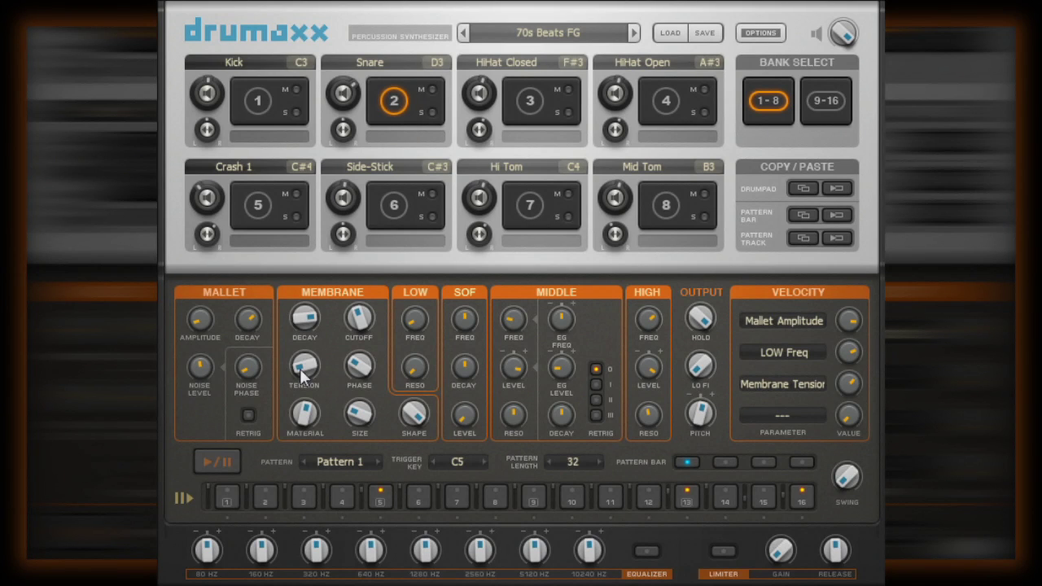